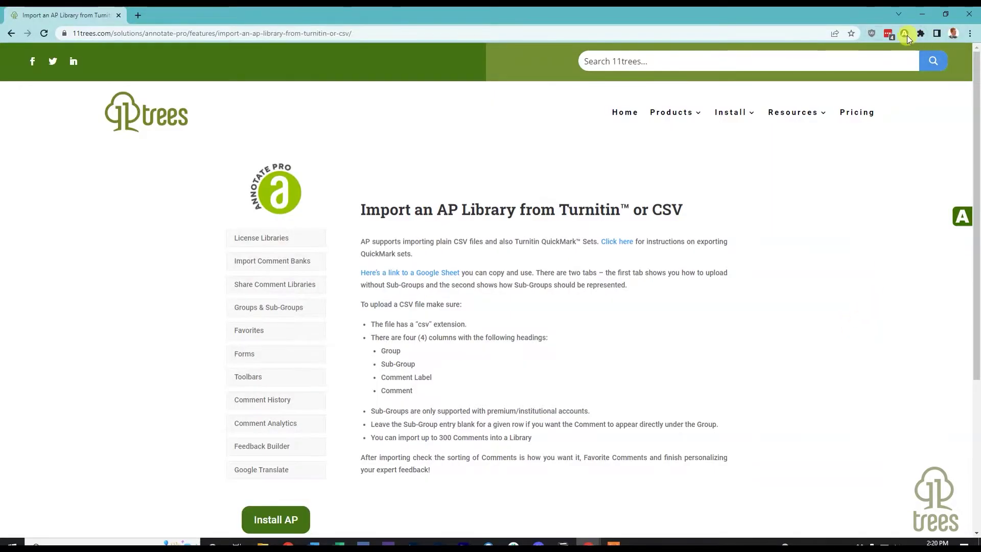
# Step: From Annotate PRO's Edit menu, choose Import a Library to import from CSV or Turnitin
pyautogui.click(609, 80)
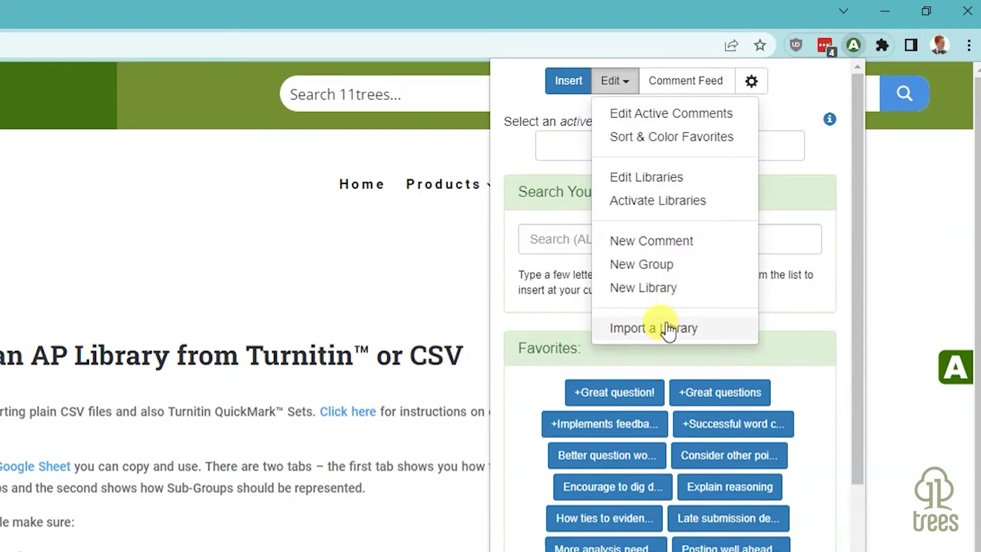
pyautogui.click(665, 327)
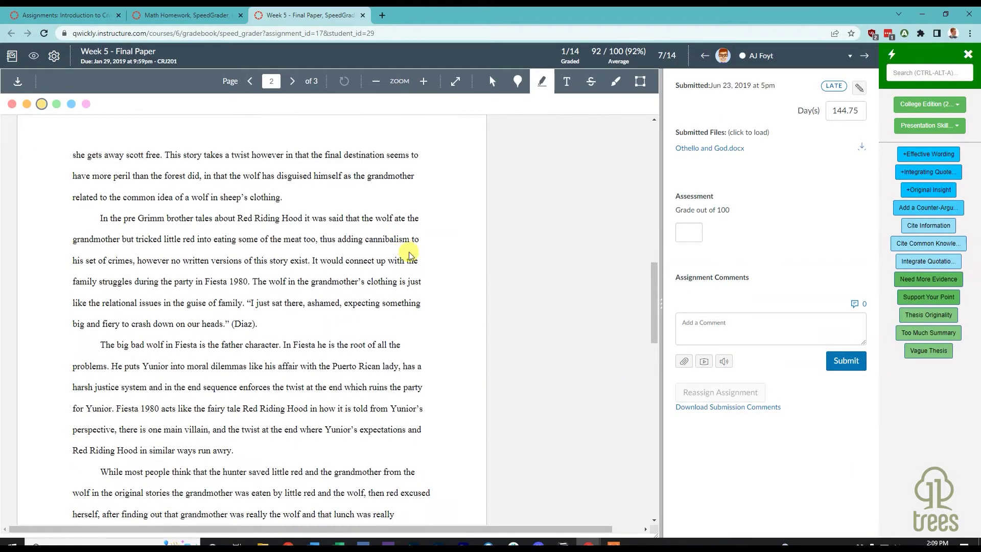
# Step: Tag the 'no written versions' sentence with Need More Evidence, then insert Disability Support and drafted comments
pyautogui.moveTo(171, 261); pyautogui.dragTo(310, 261)
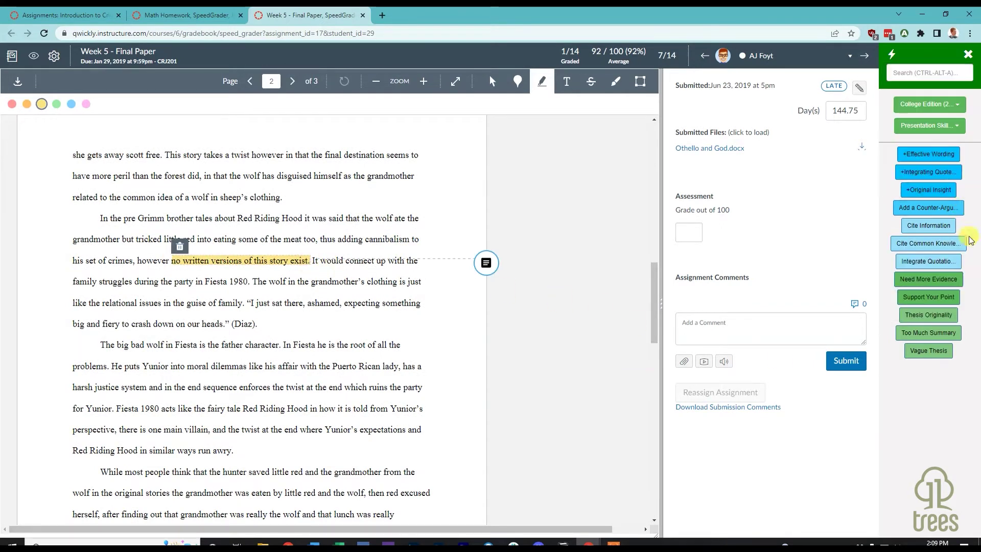
pyautogui.click(960, 280)
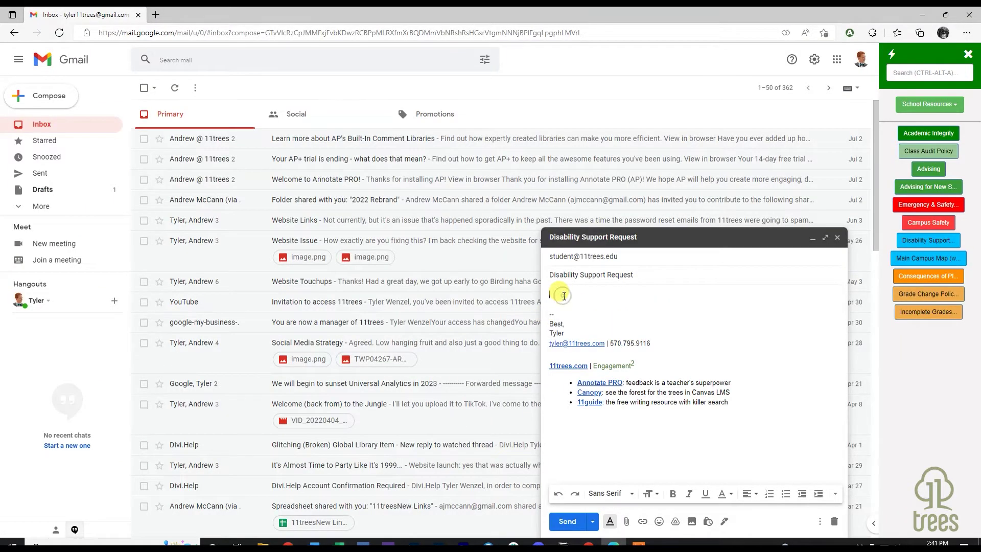
pyautogui.click(928, 239)
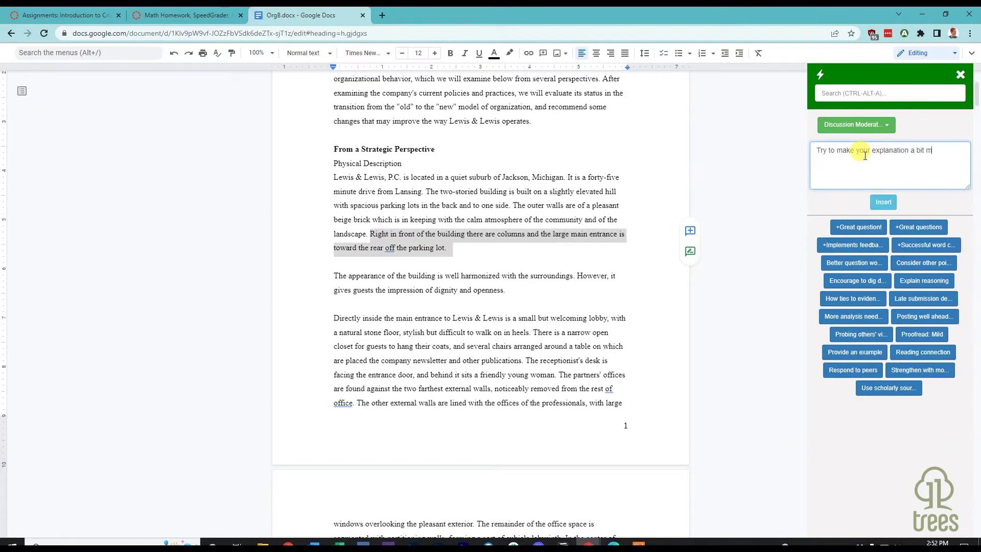
pyautogui.write('ve. It will make things clearer for your readers.')
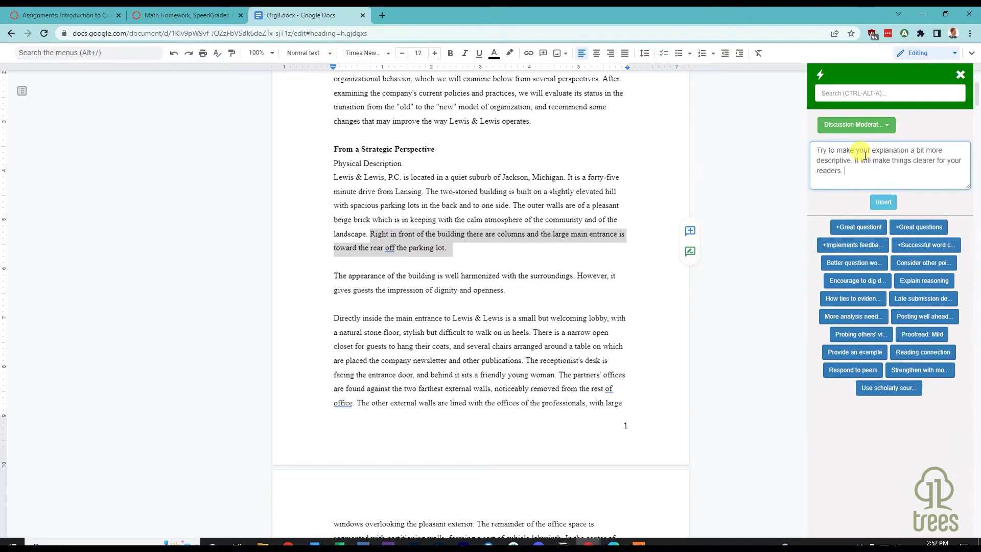
pyautogui.click(882, 202)
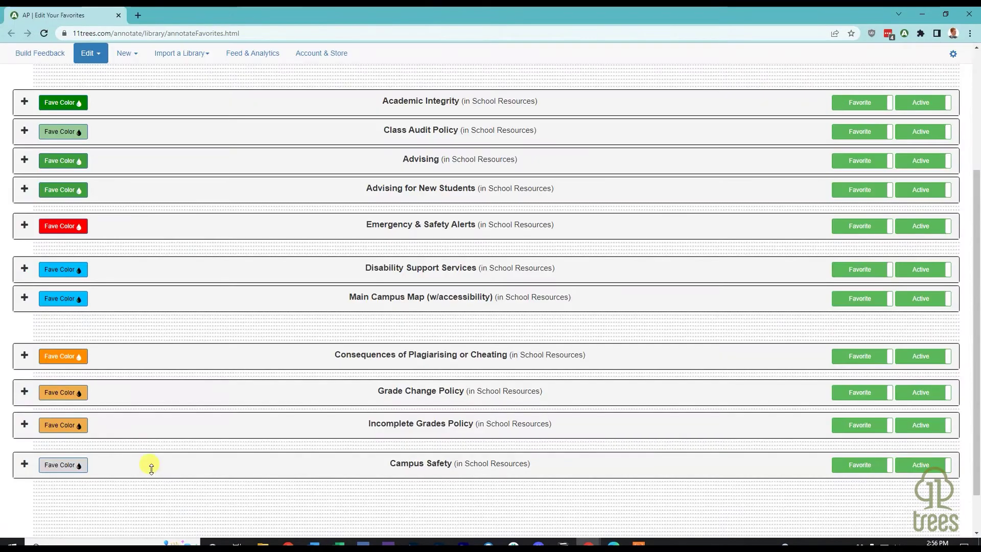
# Step: Move Campus Safety below Emergency & Safety Alerts in Favorites, colour it, and insert its text into a message
pyautogui.moveTo(150, 465); pyautogui.dragTo(52, 268)
pyautogui.click(53, 267)
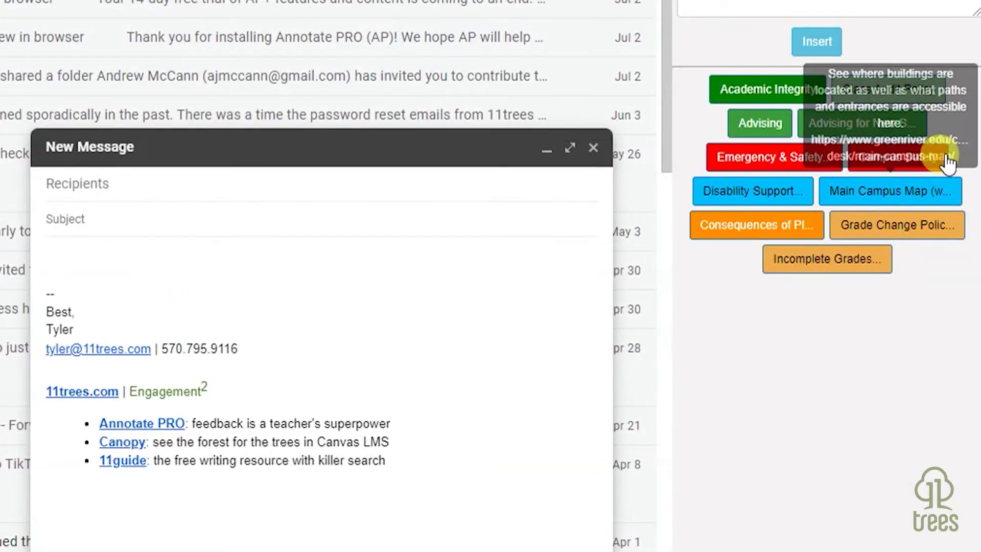
pyautogui.click(927, 156)
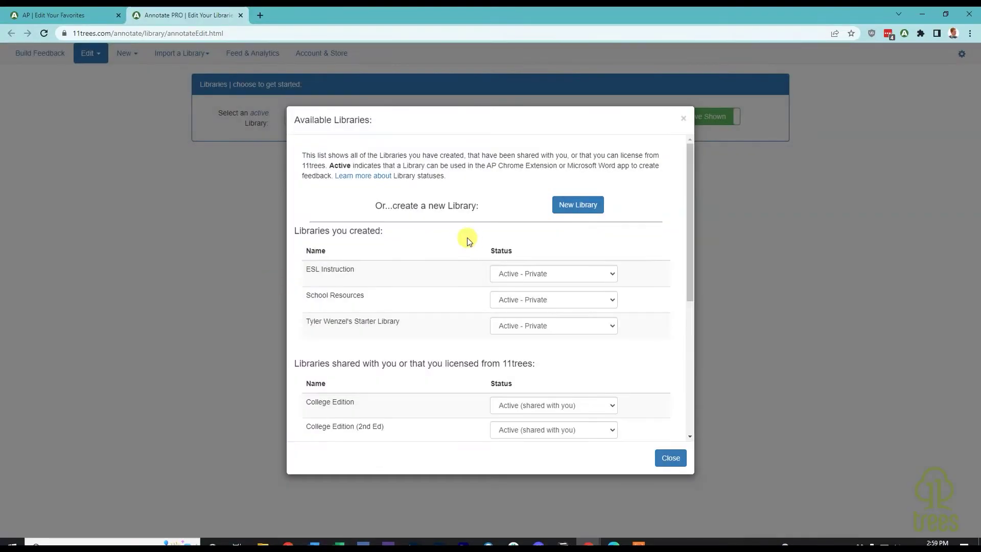
pyautogui.scroll(-5, 467, 237)
# Step: Set the Discussion Moderator library's status to Active in Available Libraries
pyautogui.click(581, 198)
pyautogui.click(567, 222)
pyautogui.click(587, 249)
pyautogui.click(568, 270)
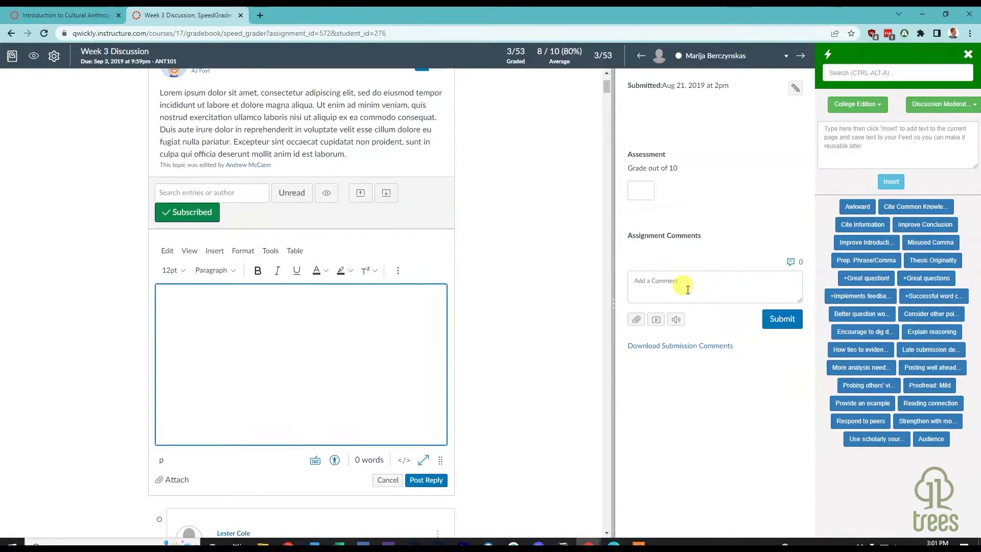
# Step: Insert the 'Encourage to dig deeper' feedback into the assignment comment and view the past-comments feed
pyautogui.click(687, 289)
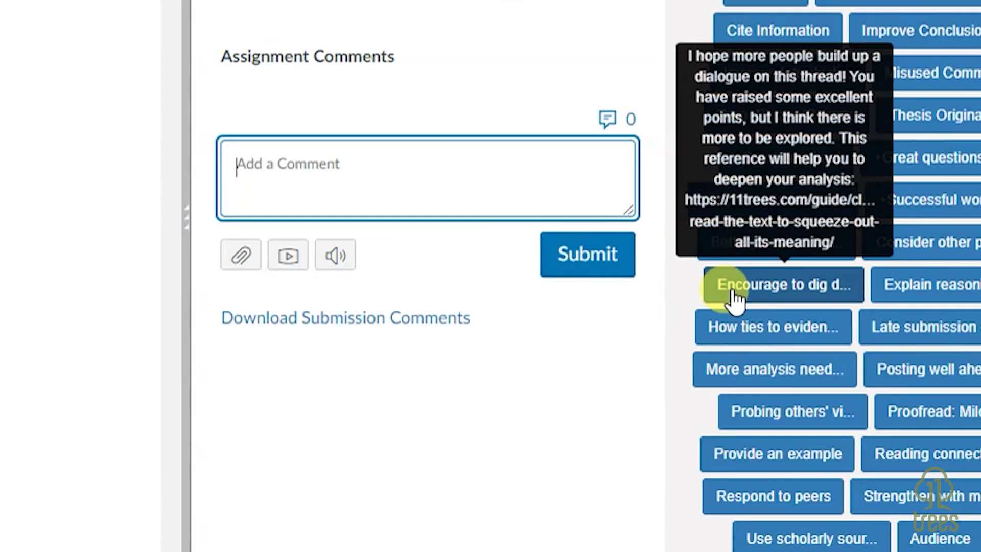
pyautogui.click(863, 331)
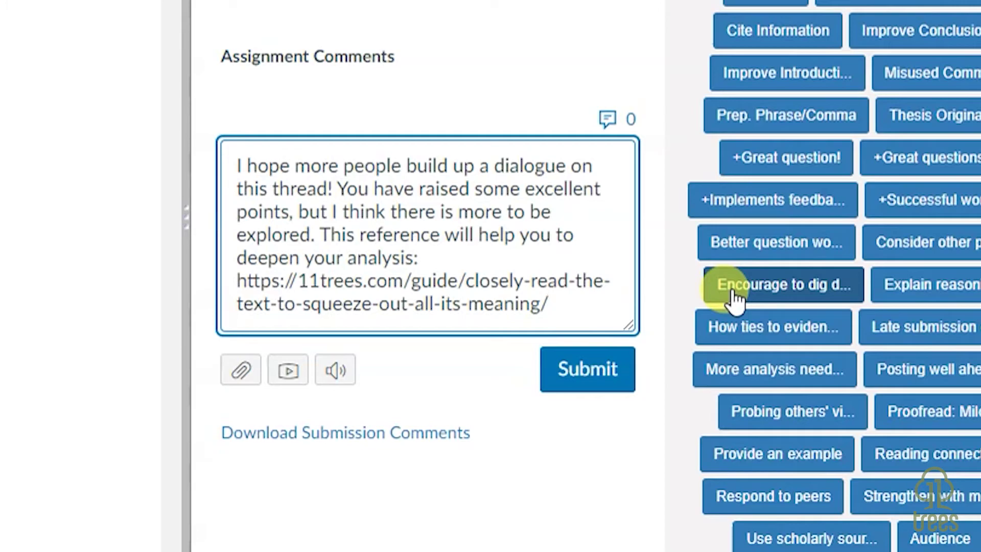
pyautogui.write("I'm really exci")
pyautogui.write('ted to have you in my class this year. We are all loo')
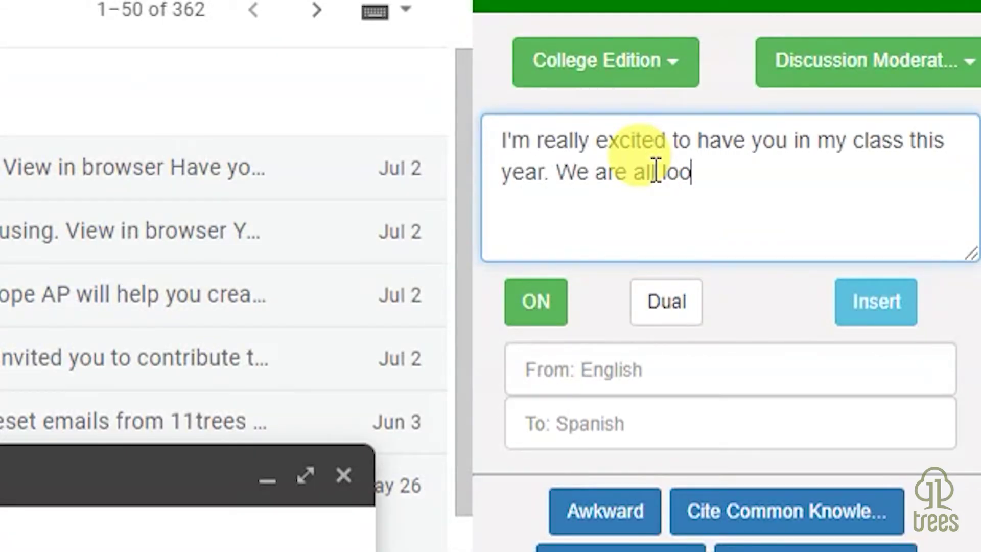
pyautogui.write('king forward to learning about Spain from your comments.')
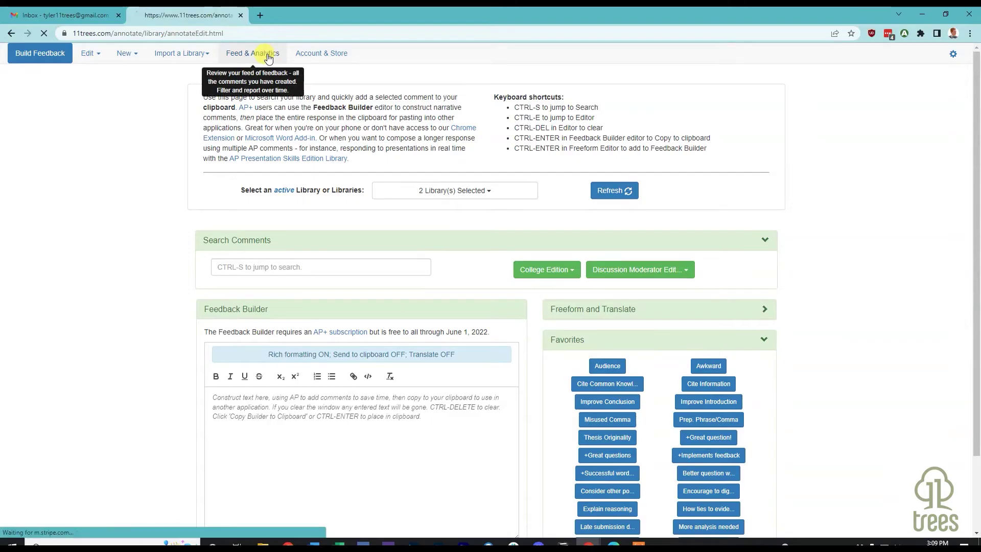
pyautogui.click(253, 52)
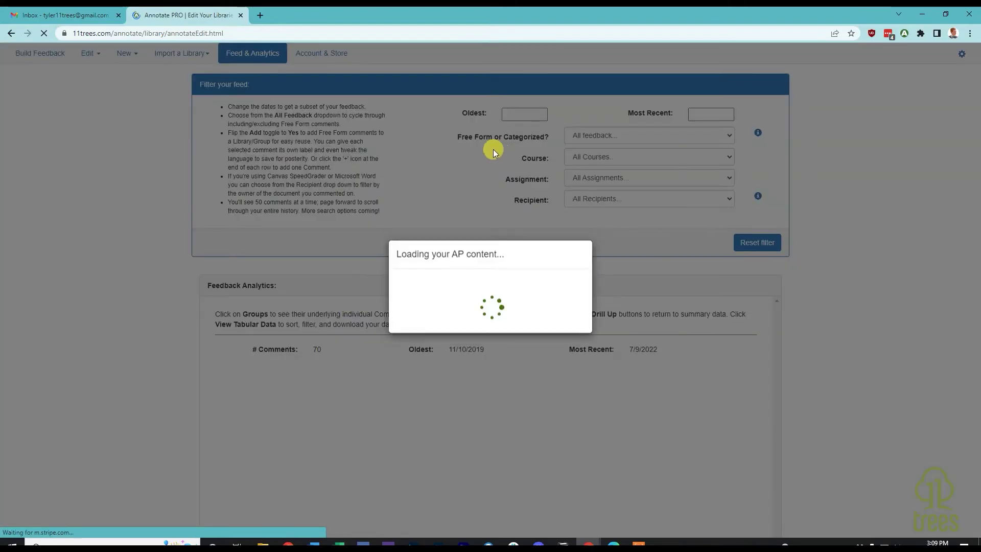
pyautogui.scroll(-3, 476, 151)
pyautogui.scroll(-2, 477, 151)
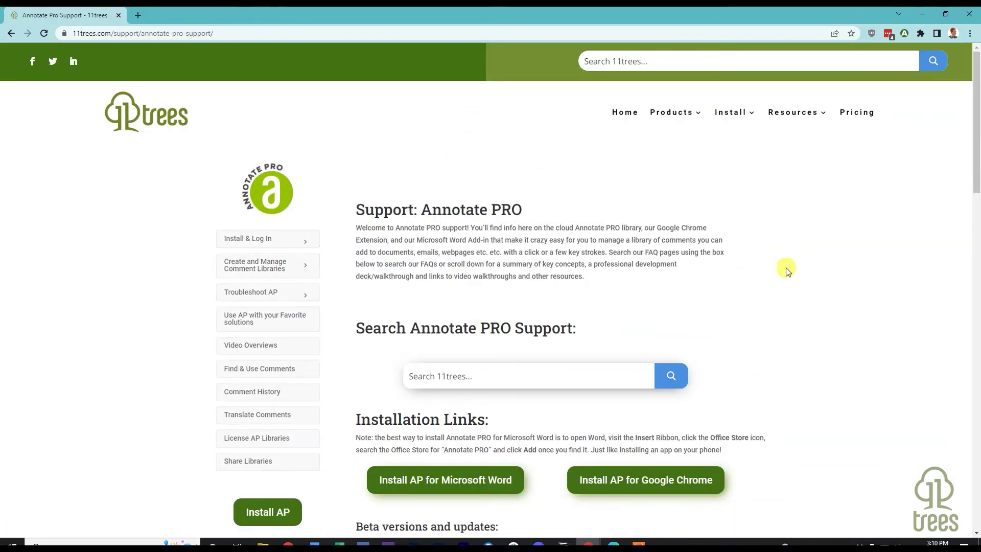
# Step: Navigate the 11trees support sidebar via Creating Content to the Share Libraries page
pyautogui.moveTo(260, 264)
pyautogui.click(357, 268)
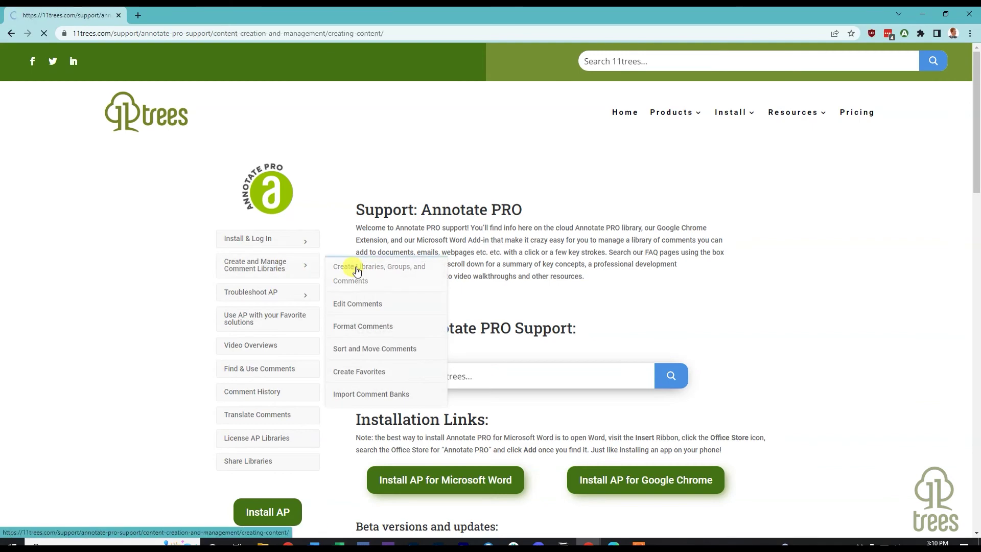
pyautogui.scroll(-2, 356, 270)
pyautogui.click(291, 339)
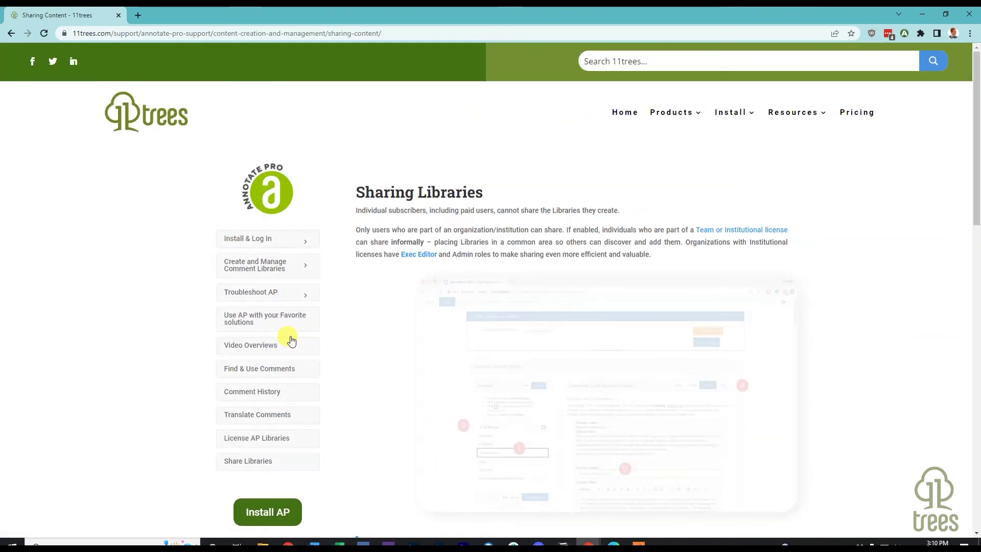